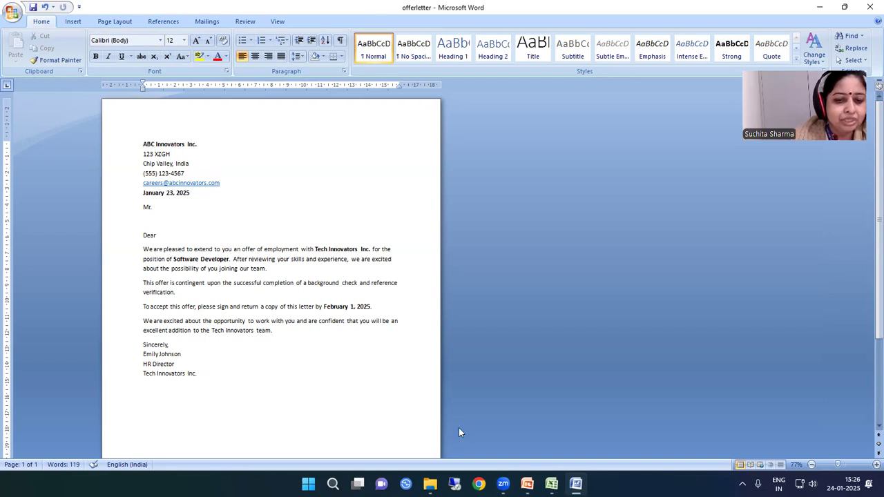
Step: Switch to Excel, review the recipient list's title, name, city and email columns, and return to the Word offer letter
{"action": "left_click", "coordinate": [551, 484]}
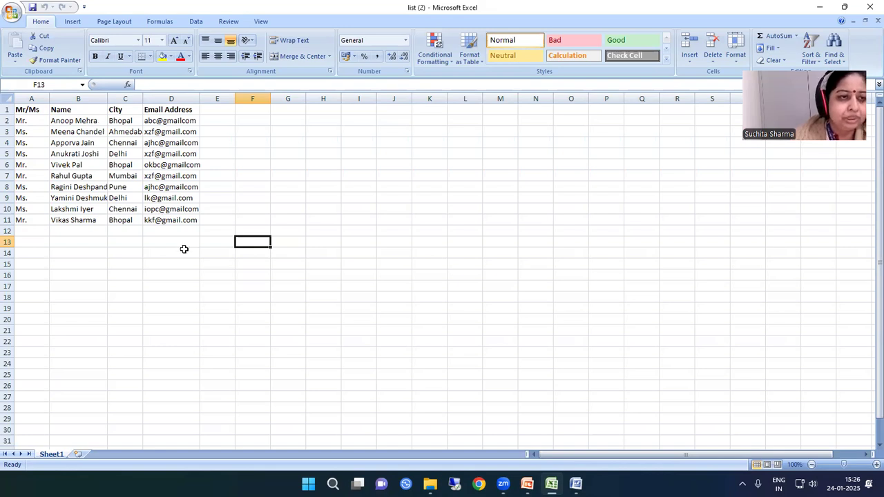
{"action": "left_click_drag", "start_coordinate": [52, 110], "coordinate": [183, 215]}
{"action": "left_click", "coordinate": [97, 177]}
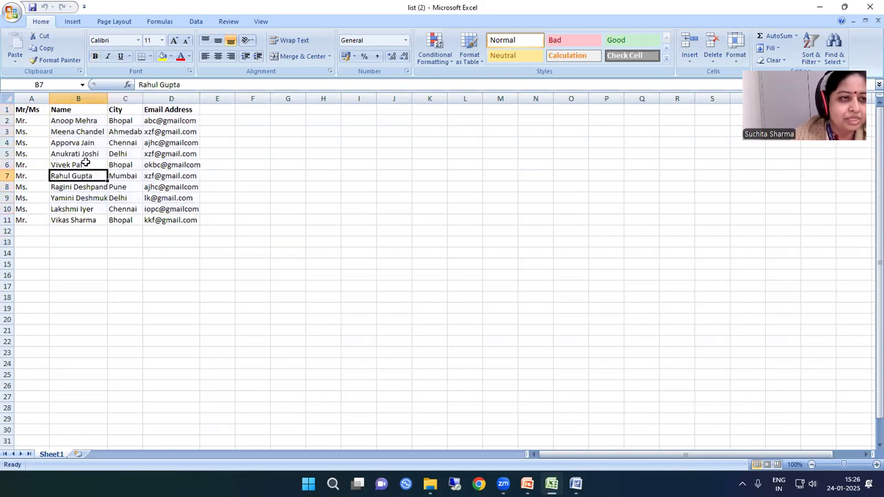
{"action": "left_click", "coordinate": [99, 120]}
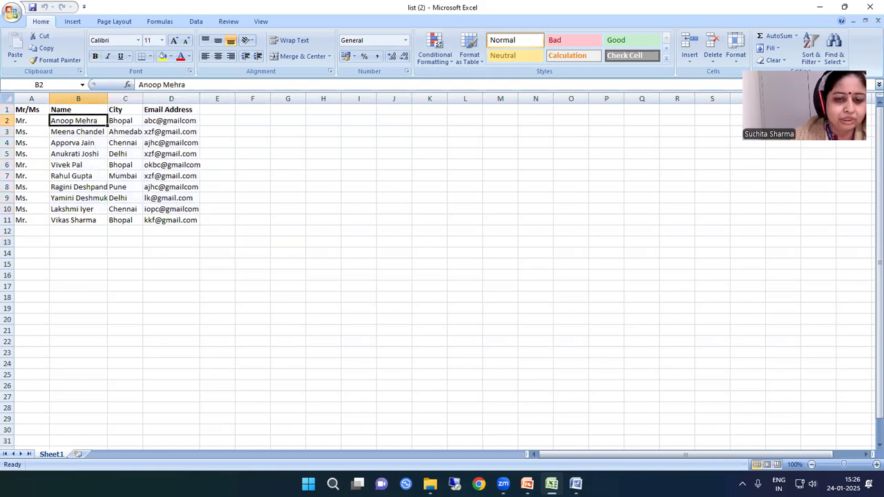
{"action": "left_click", "coordinate": [576, 484]}
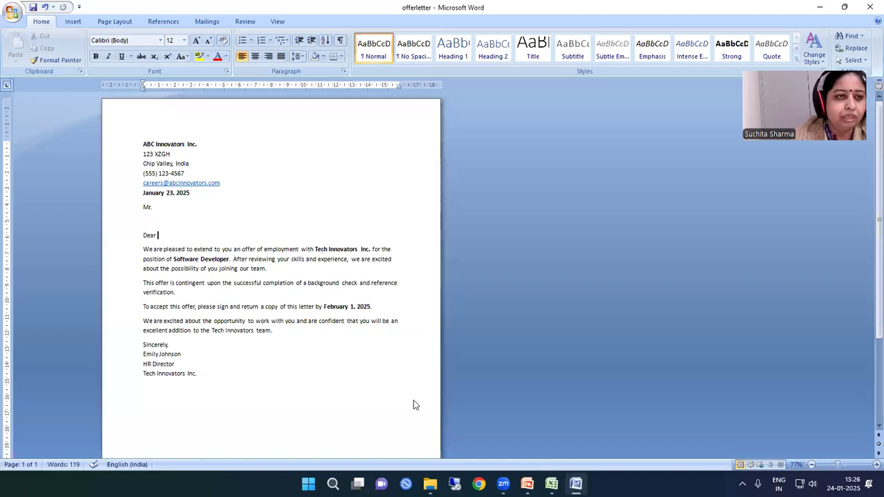
Step: Start a mail merge for the offer letter with Letters as the document type
{"action": "left_click", "coordinate": [205, 22]}
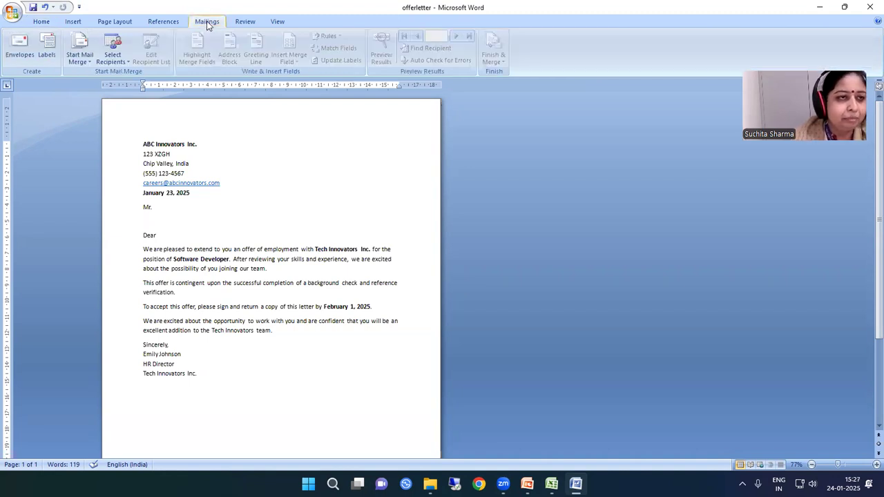
{"action": "left_click", "coordinate": [85, 66]}
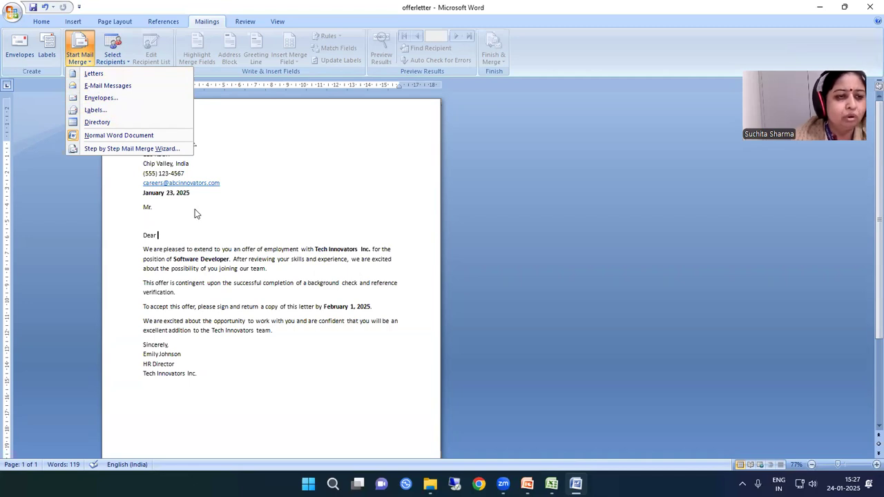
{"action": "left_click", "coordinate": [125, 73]}
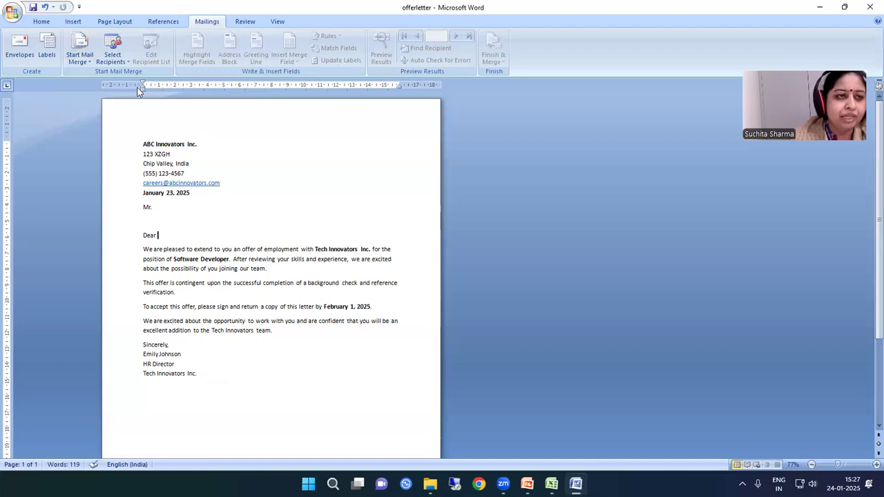
Step: Use the existing workbook "list (2)" from Downloads as the recipient source, choosing Sheet1$ with the first row as column headers
{"action": "left_click", "coordinate": [120, 60]}
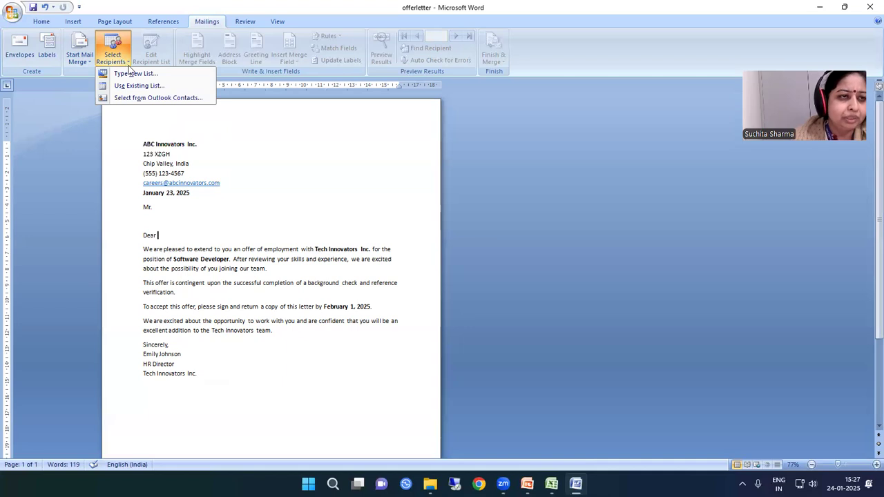
{"action": "left_click", "coordinate": [149, 90]}
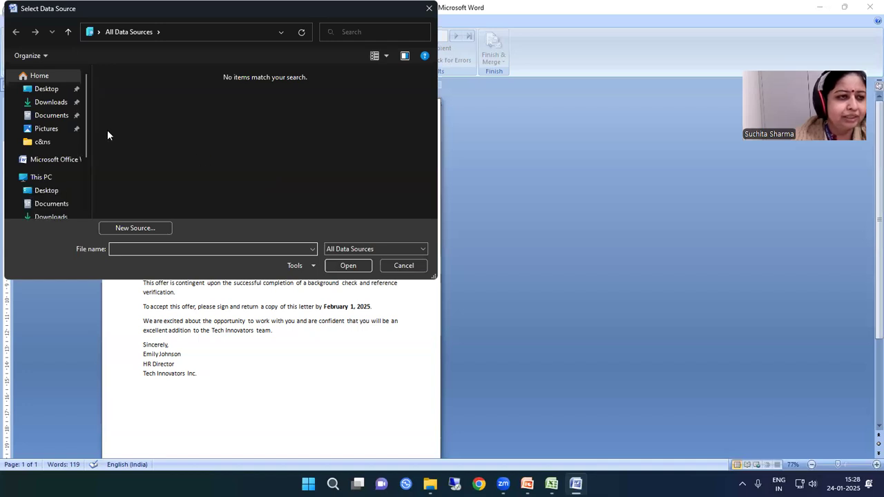
{"action": "left_click", "coordinate": [47, 104]}
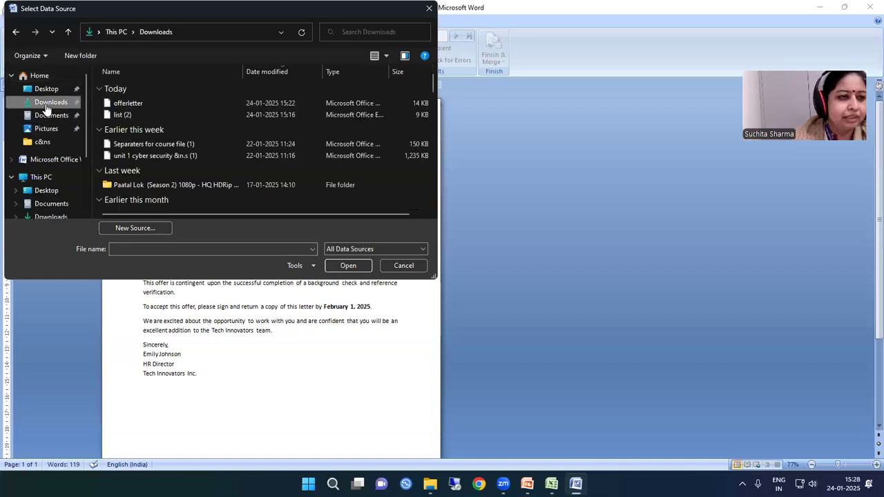
{"action": "left_click", "coordinate": [182, 114]}
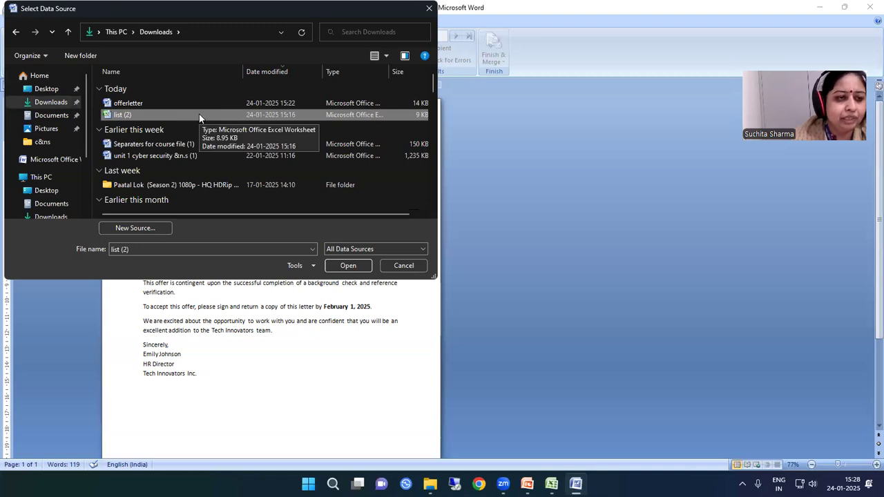
{"action": "left_click", "coordinate": [354, 266]}
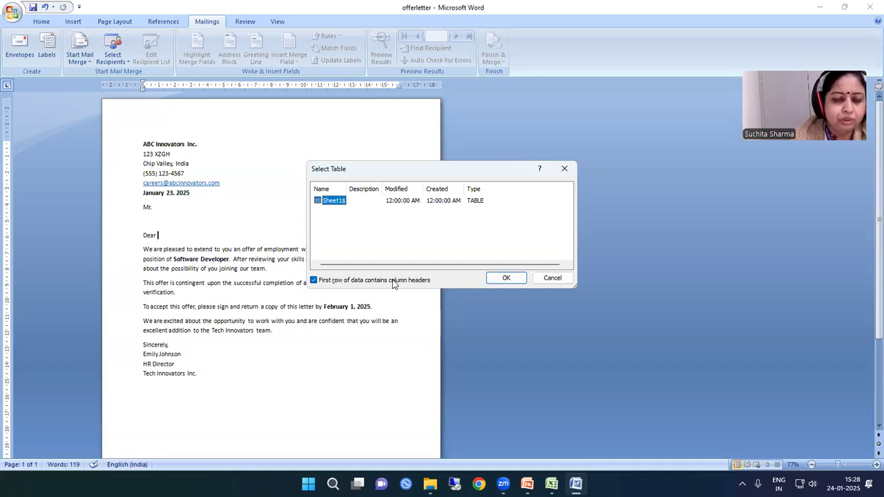
{"action": "left_click", "coordinate": [505, 279]}
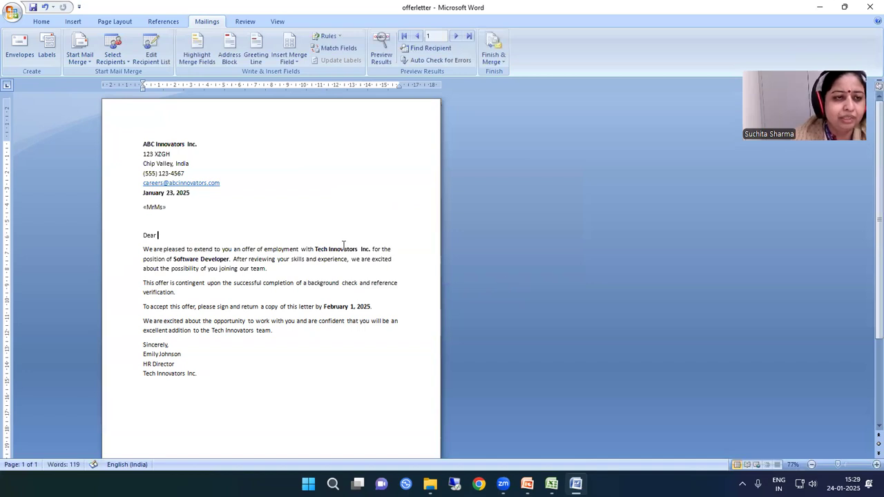
Step: Review the mail merge recipient list and keep all recipients included
{"action": "left_click", "coordinate": [165, 208]}
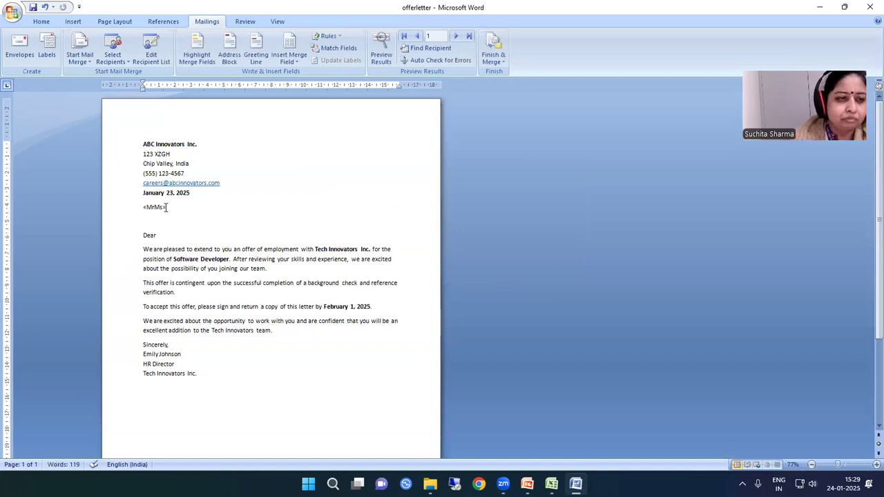
{"action": "left_click", "coordinate": [161, 61]}
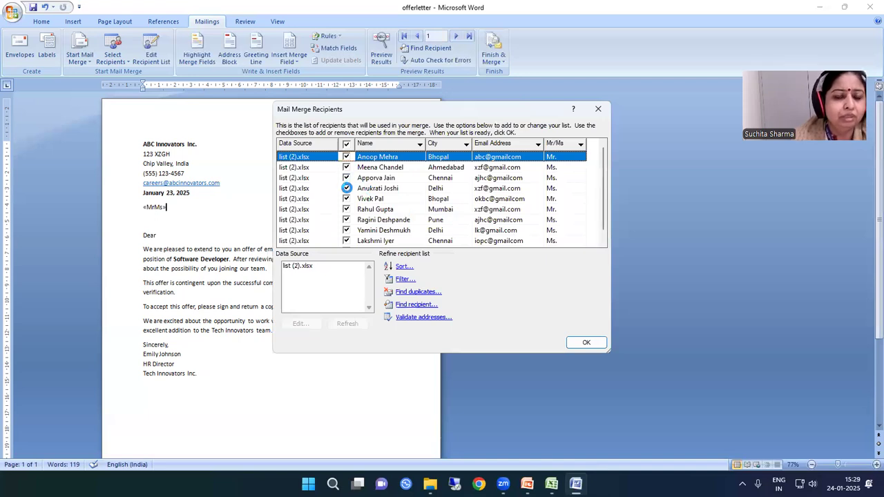
{"action": "left_click", "coordinate": [347, 188]}
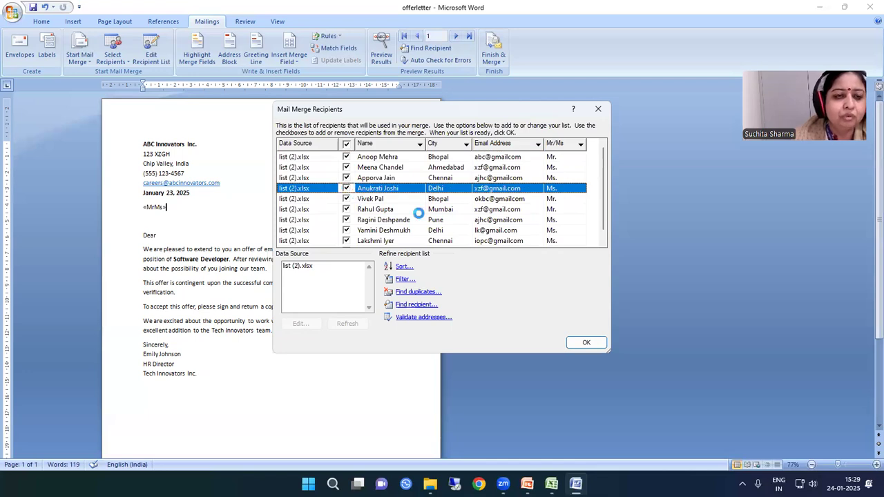
{"action": "left_click", "coordinate": [584, 342]}
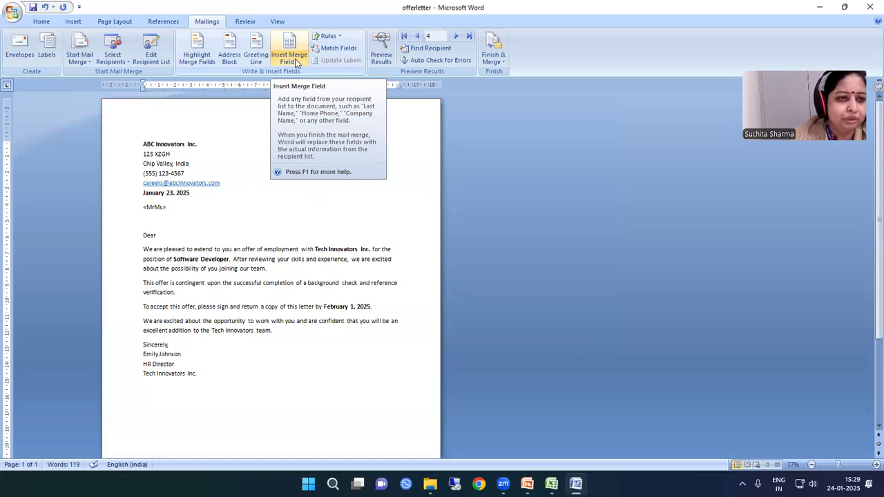
Step: Insert the Name merge field after the MrMs field, with the City and Email_Address fields on separate lines below
{"action": "left_click", "coordinate": [295, 62]}
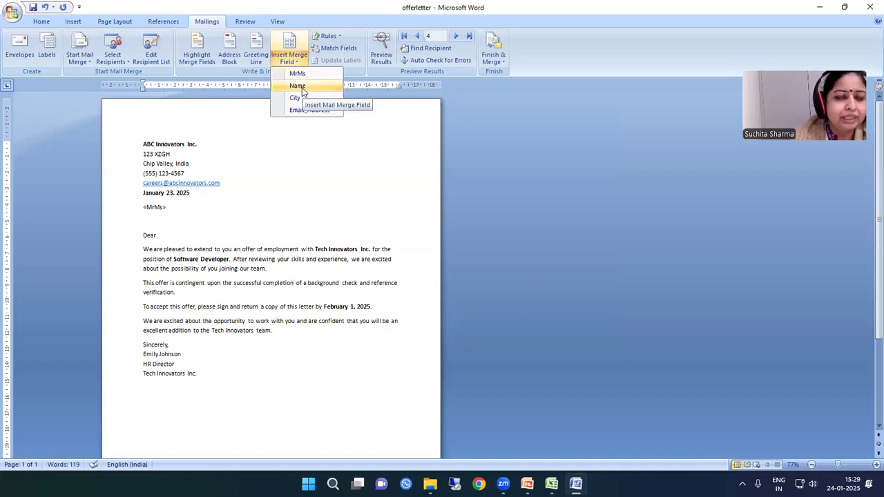
{"action": "left_click", "coordinate": [297, 85]}
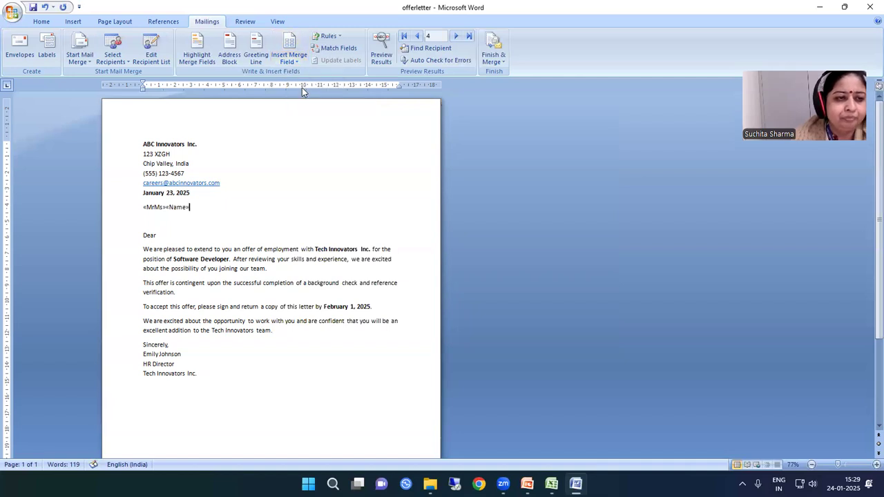
{"action": "key", "text": "Return"}
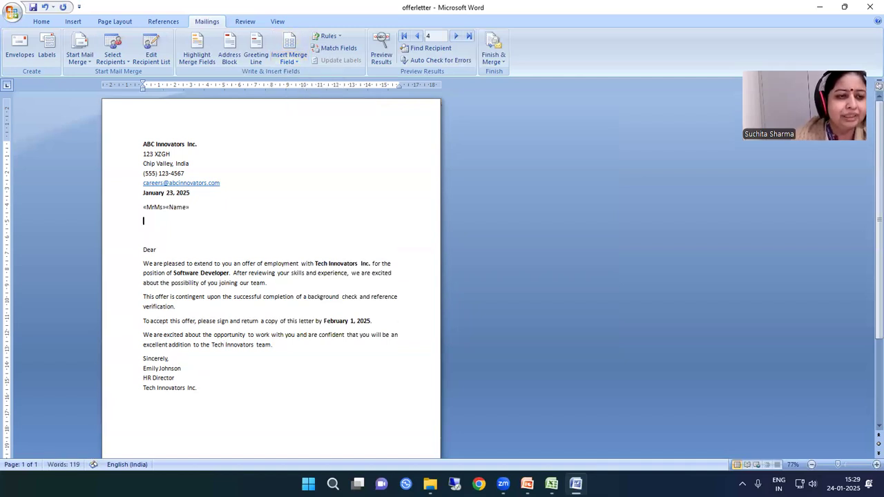
{"action": "left_click", "coordinate": [279, 58]}
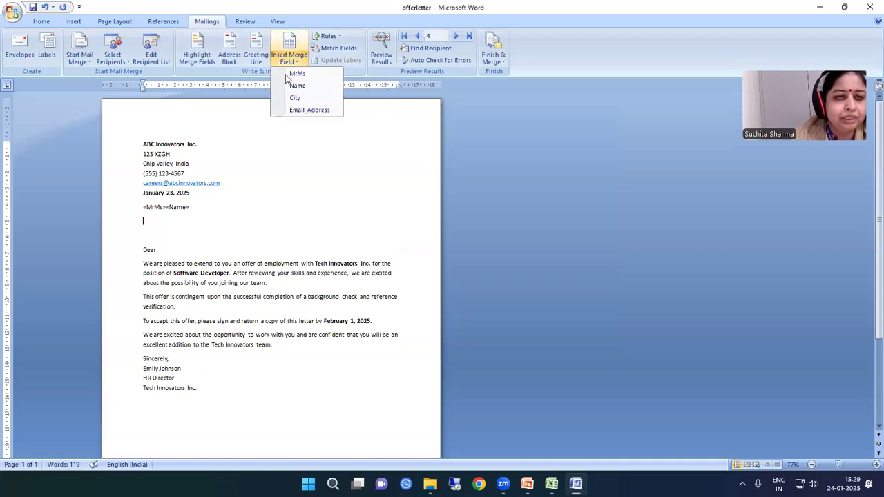
{"action": "left_click", "coordinate": [290, 97]}
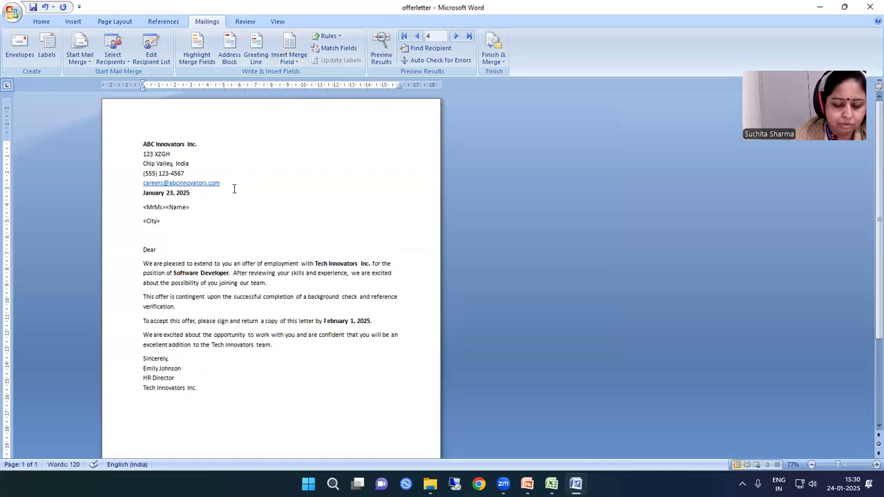
{"action": "key", "text": "Return"}
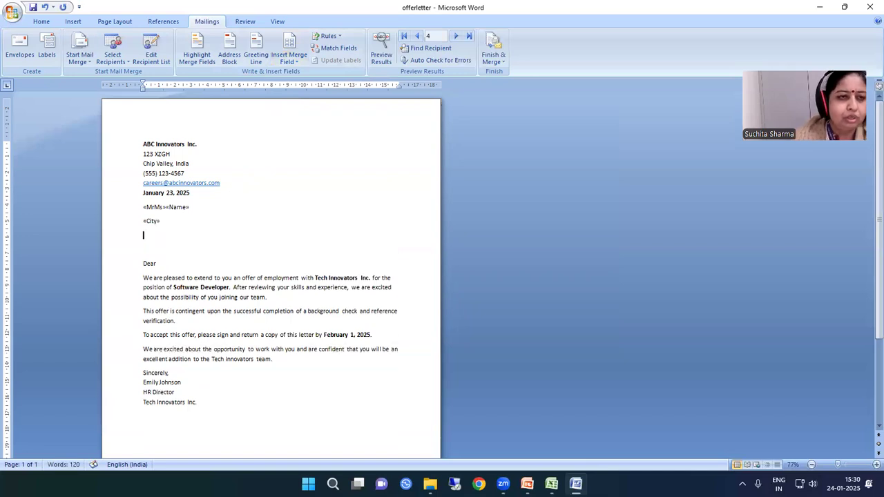
{"action": "left_click", "coordinate": [293, 61]}
{"action": "left_click", "coordinate": [299, 109]}
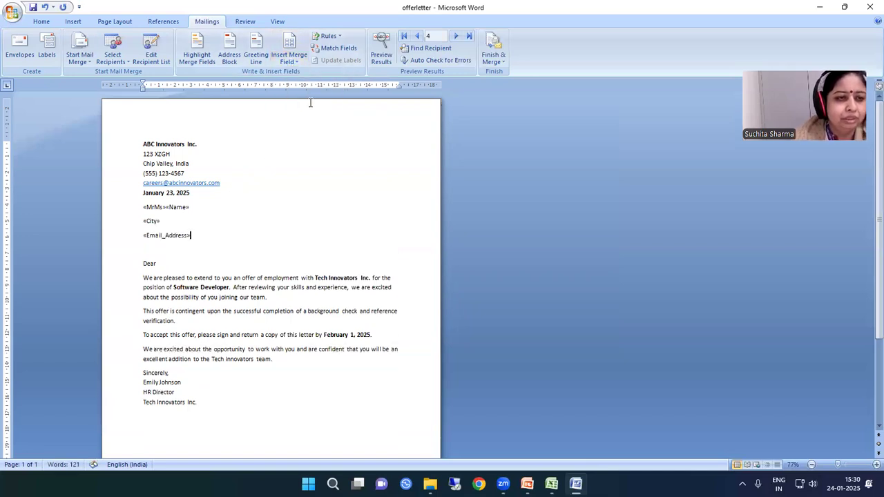
Step: Replace the MrMs field's displayed text before the Name field with the plain text "Mr./Ms." followed by a space
{"action": "left_click", "coordinate": [163, 207]}
{"action": "key", "text": "BackSpace"}
{"action": "key", "text": "BackSpace"}
{"action": "key", "text": "BackSpace"}
{"action": "key", "text": "BackSpace"}
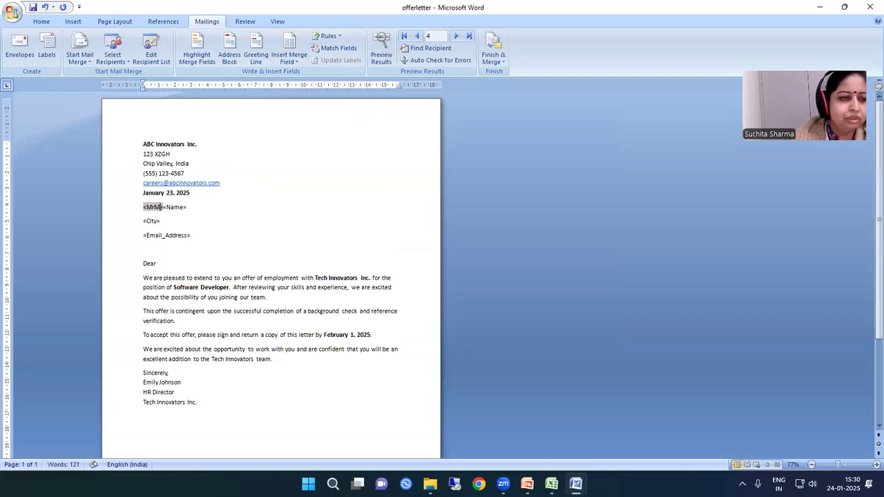
{"action": "key", "text": "BackSpace"}
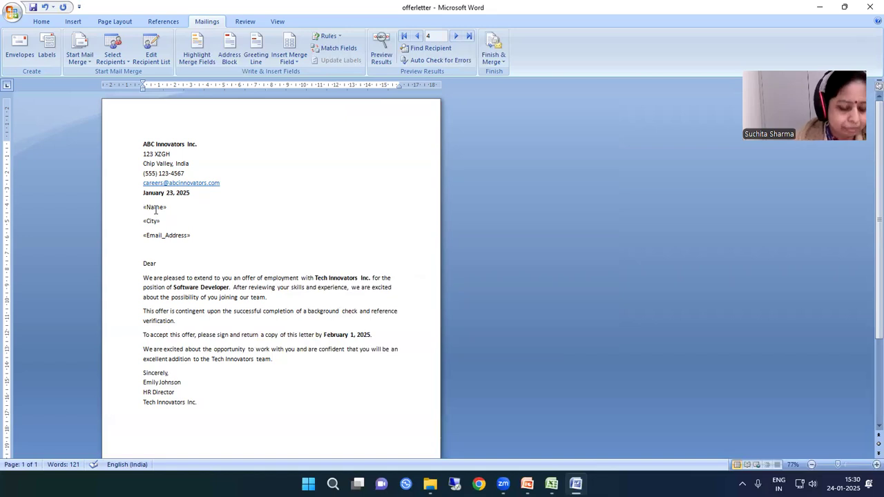
{"action": "type", "text": "Mr"}
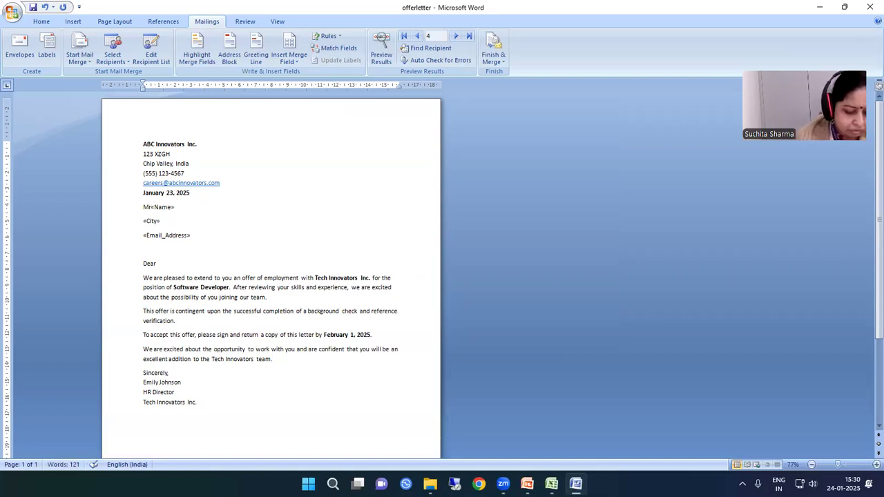
{"action": "type", "text": "./Ms."}
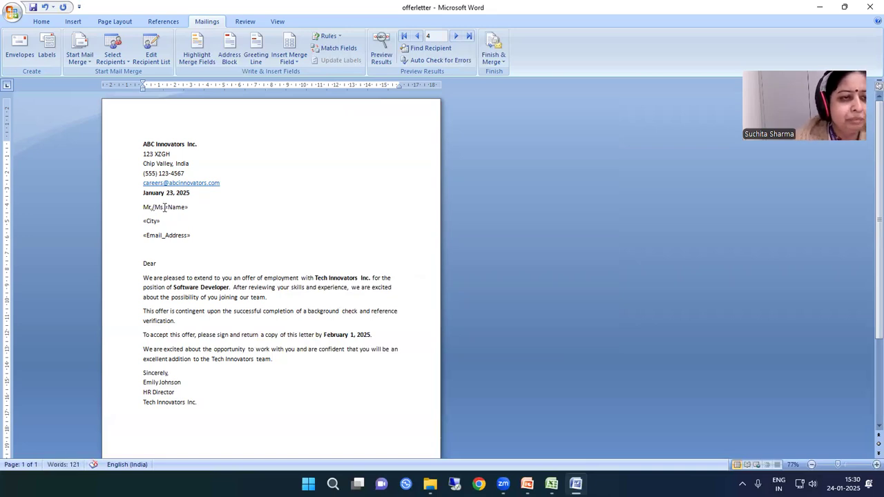
{"action": "left_click", "coordinate": [164, 208]}
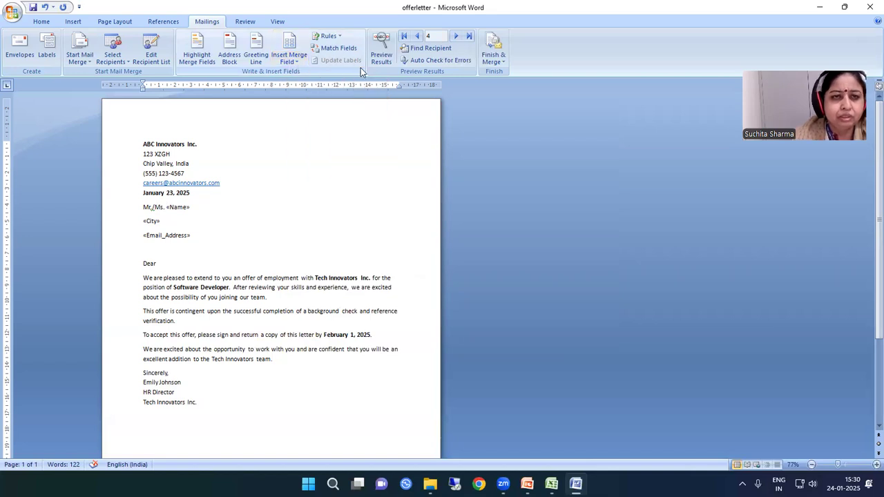
Step: Preview the merged letter results and browse forward and back through the recipients, ending on record 3
{"action": "left_click", "coordinate": [384, 61]}
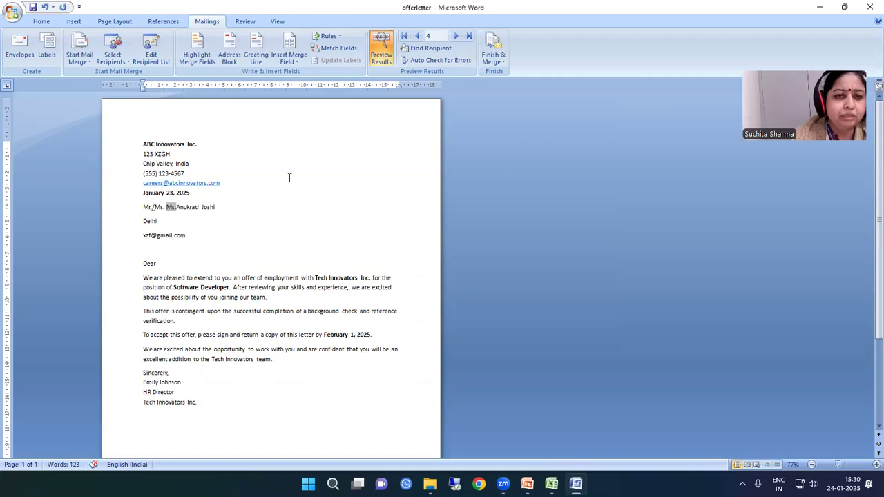
{"action": "left_click", "coordinate": [454, 37]}
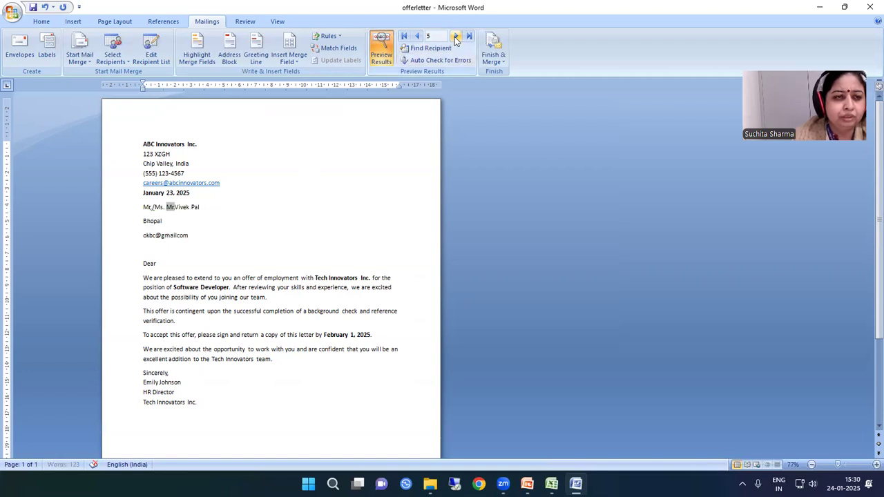
{"action": "left_click", "coordinate": [454, 38]}
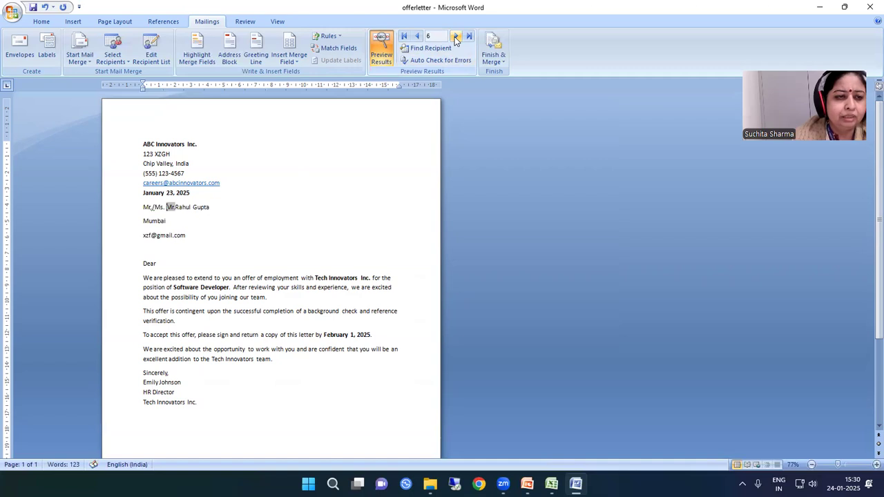
{"action": "left_click", "coordinate": [455, 38]}
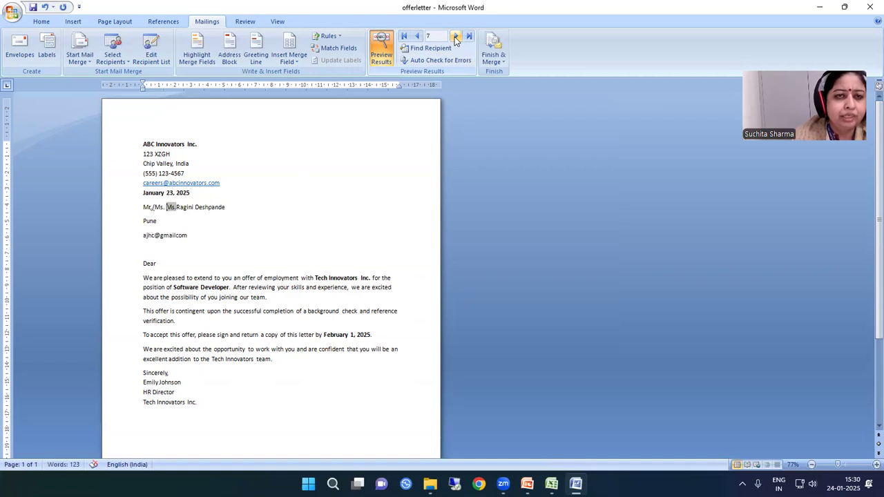
{"action": "left_click", "coordinate": [417, 36]}
{"action": "left_click", "coordinate": [417, 36]}
{"action": "left_click", "coordinate": [417, 37]}
{"action": "left_click", "coordinate": [417, 37]}
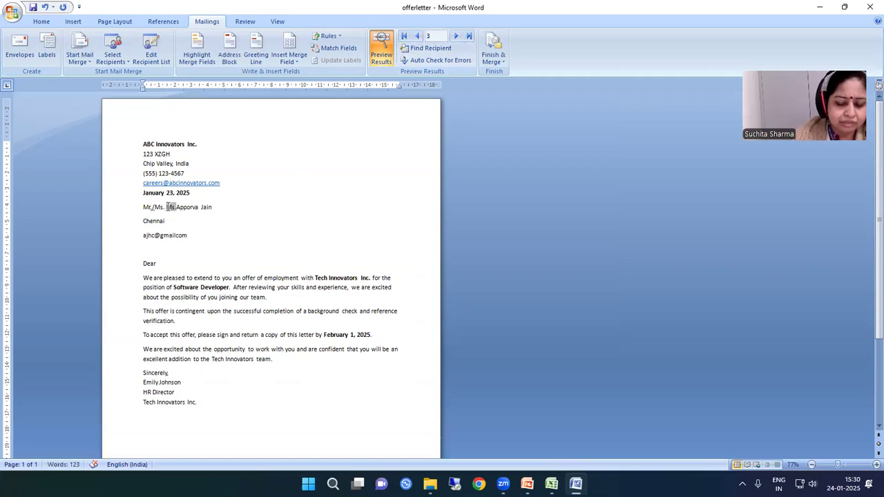
Step: Delete the plain text "Mr./Ms." in front of the merged title on the recipient line
{"action": "key", "text": "BackSpace"}
{"action": "key", "text": "BackSpace"}
{"action": "key", "text": "BackSpace"}
{"action": "key", "text": "BackSpace"}
{"action": "key", "text": "BackSpace"}
{"action": "key", "text": "BackSpace"}
{"action": "key", "text": "BackSpace"}
{"action": "key", "text": "BackSpace"}
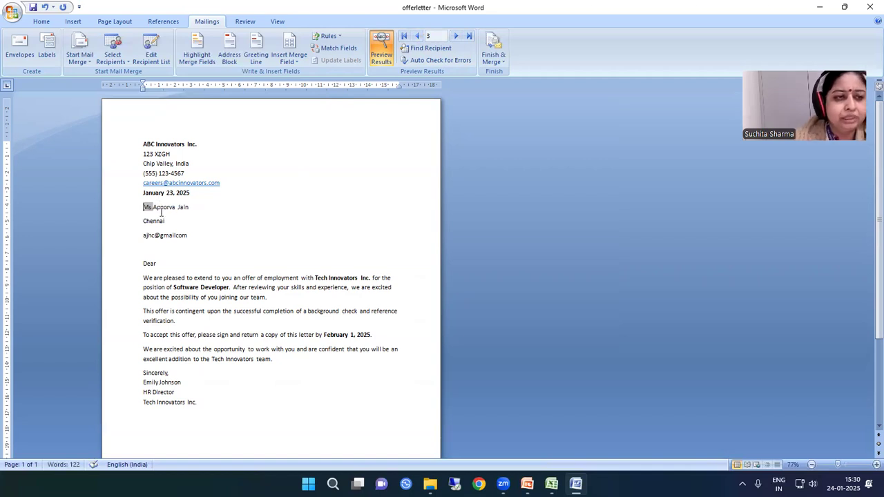
Step: Browse the previewed letters forward to record 10 and check the title, name, city and email lines
{"action": "left_click", "coordinate": [454, 41]}
{"action": "left_click", "coordinate": [455, 42]}
{"action": "left_click", "coordinate": [455, 42]}
{"action": "left_click", "coordinate": [455, 42]}
{"action": "left_click", "coordinate": [454, 42]}
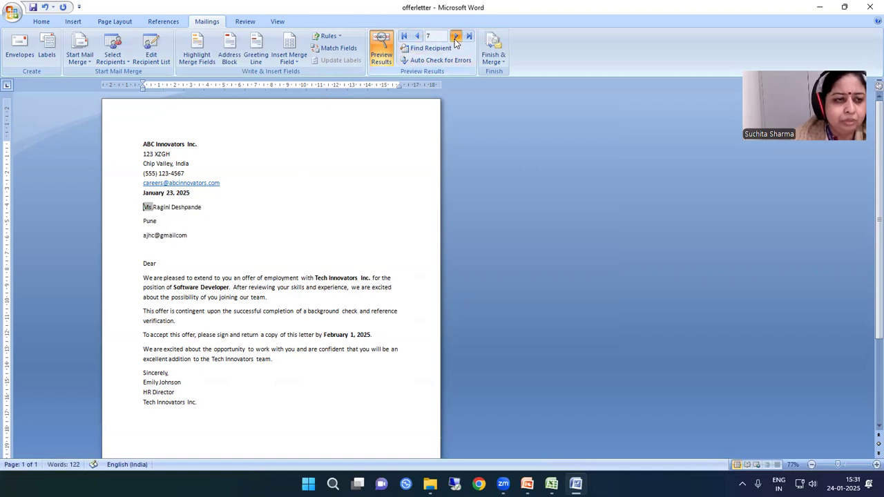
{"action": "left_click", "coordinate": [455, 42]}
{"action": "left_click", "coordinate": [455, 42]}
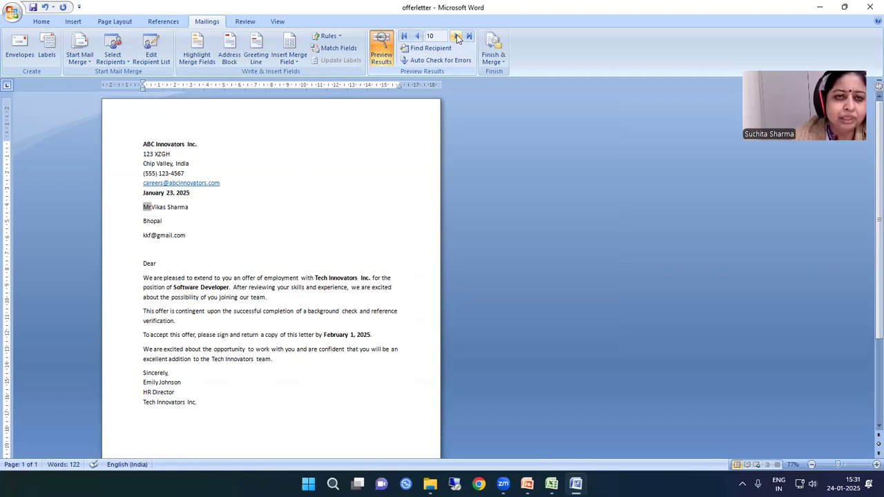
{"action": "left_click", "coordinate": [169, 235]}
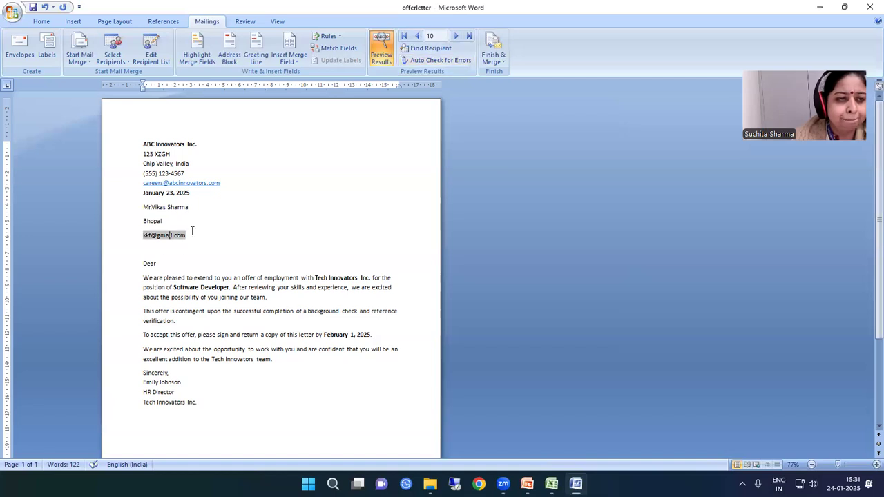
{"action": "left_click", "coordinate": [191, 233]}
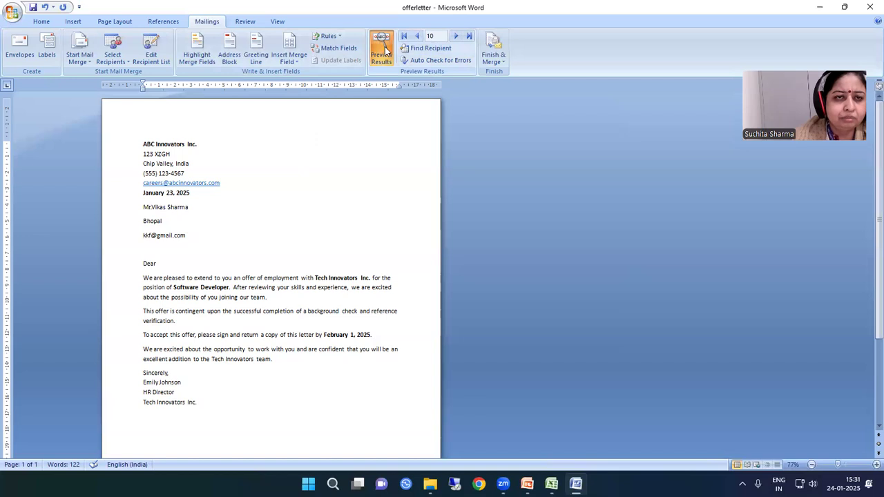
{"action": "left_click", "coordinate": [501, 61]}
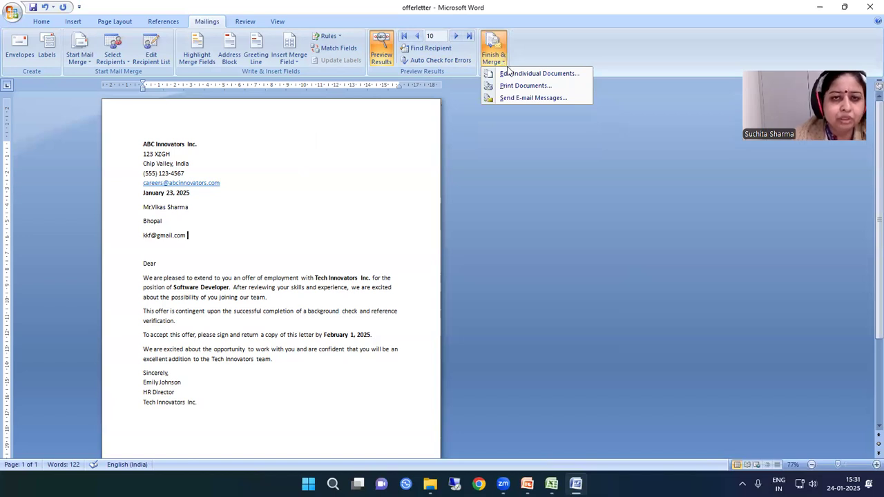
{"action": "left_click", "coordinate": [558, 77]}
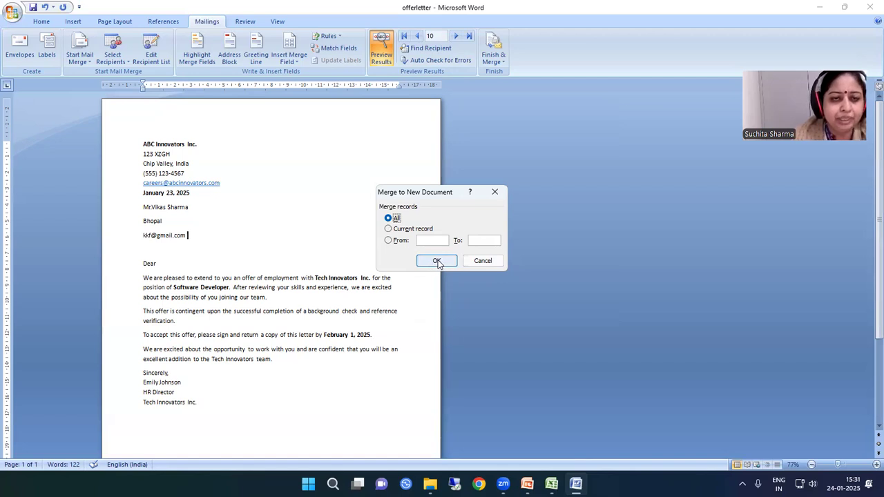
{"action": "left_click", "coordinate": [490, 262]}
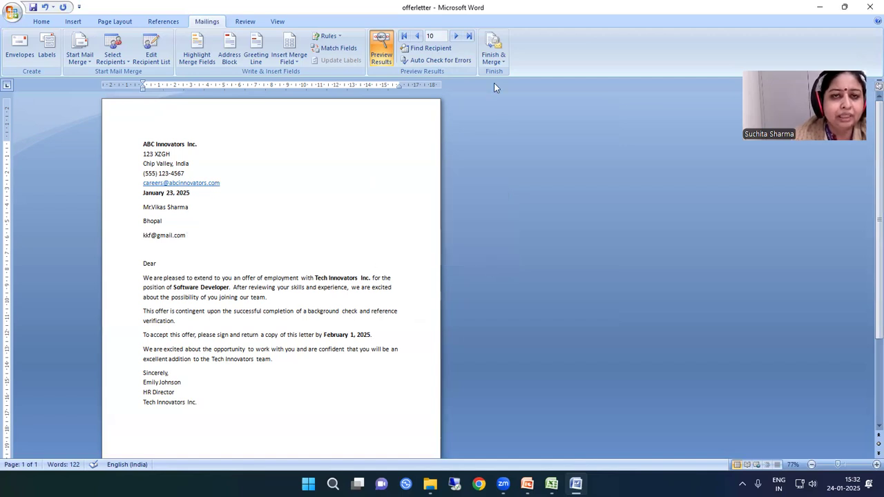
{"action": "left_click", "coordinate": [500, 61]}
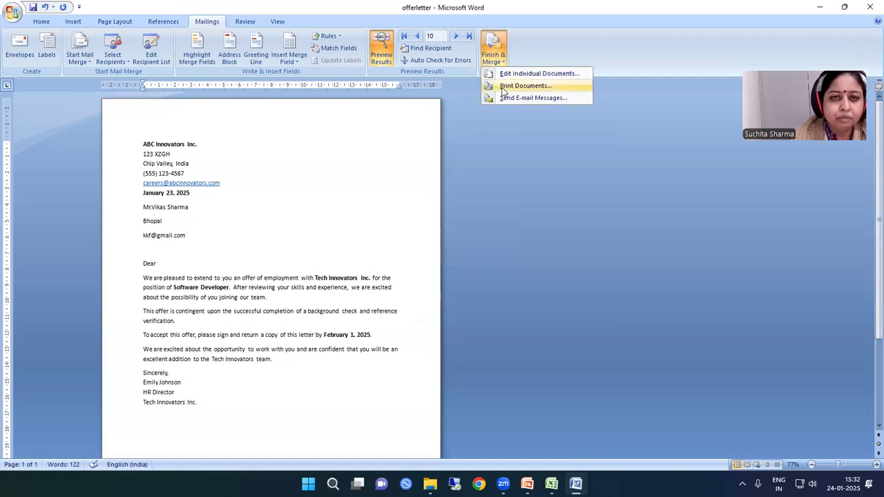
{"action": "left_click", "coordinate": [503, 89]}
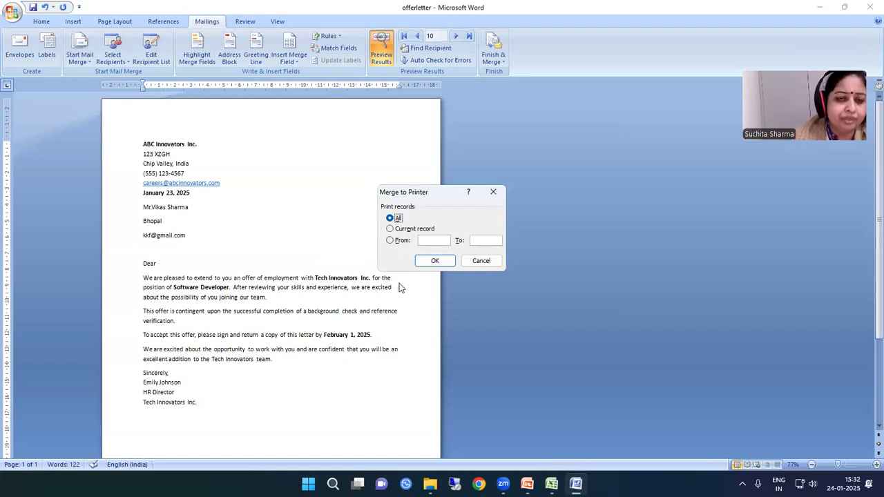
{"action": "left_click", "coordinate": [481, 261]}
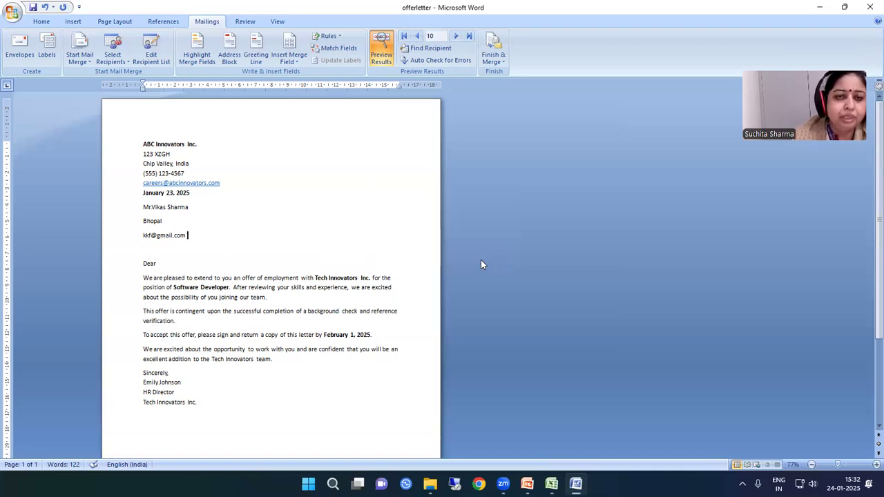
Step: Merge the letters to a new document, trying the current record and the range 3 to 6 before choosing all records
{"action": "left_click", "coordinate": [501, 63]}
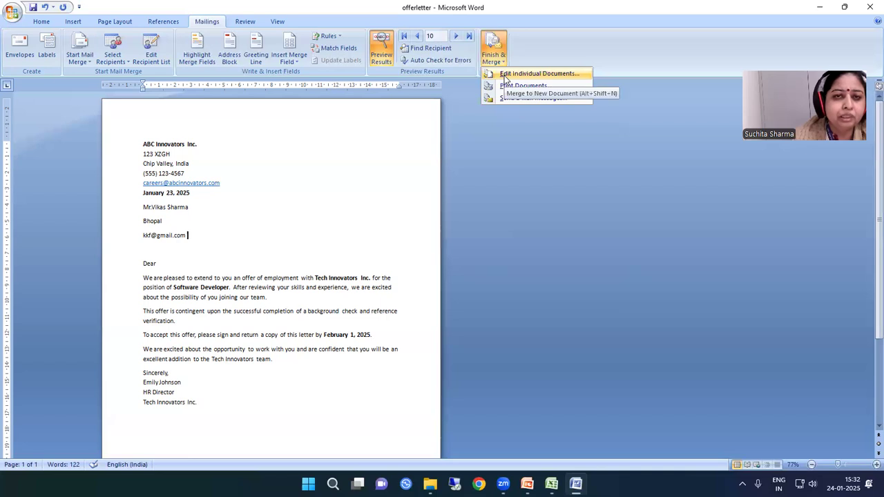
{"action": "left_click", "coordinate": [519, 75]}
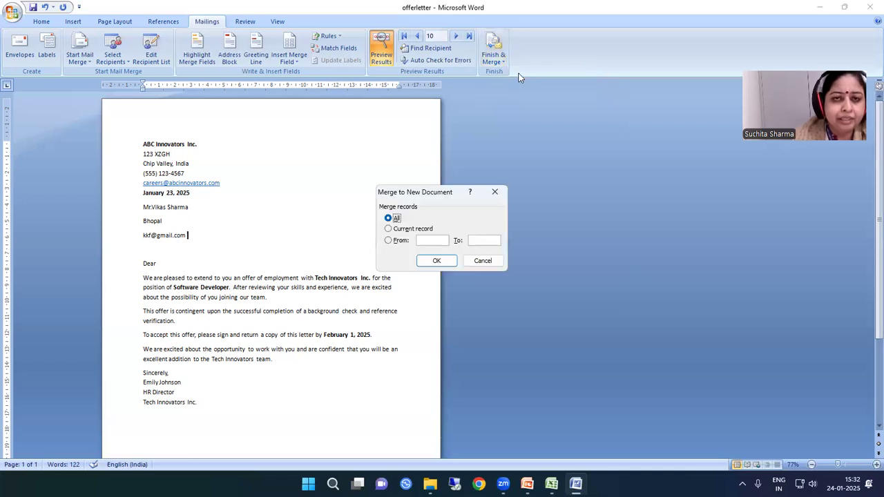
{"action": "left_click", "coordinate": [399, 230]}
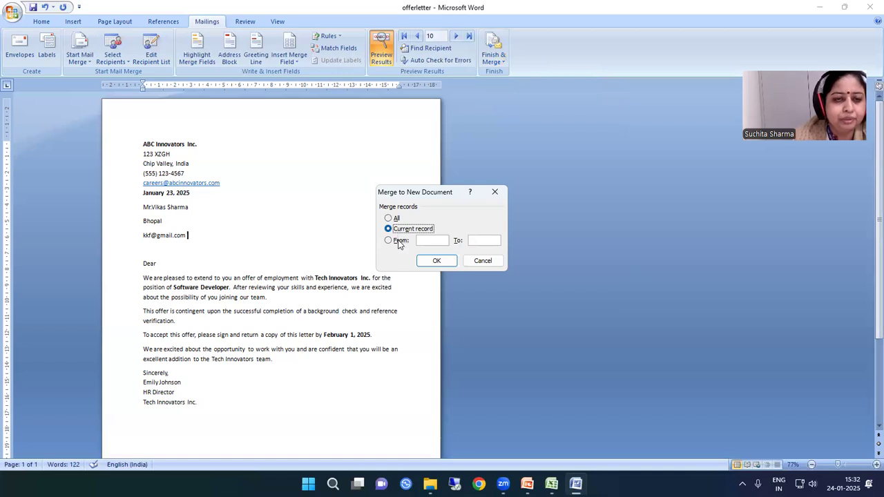
{"action": "left_click", "coordinate": [398, 241]}
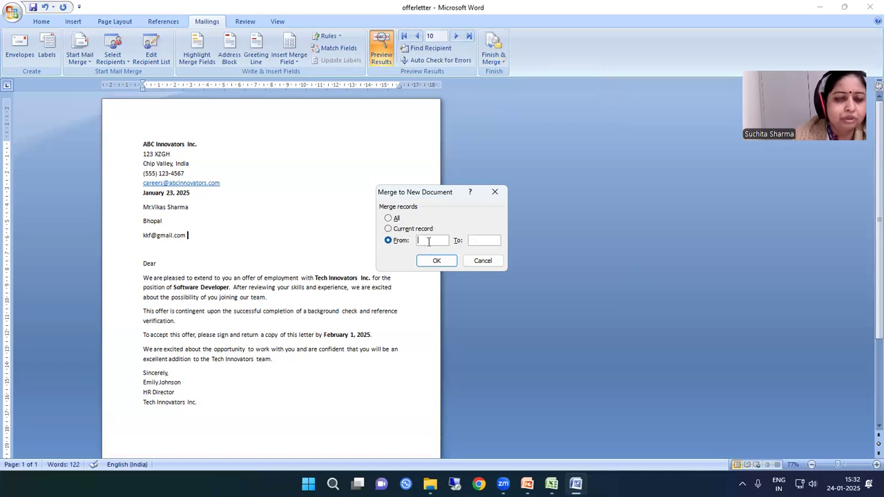
{"action": "type", "text": "3"}
{"action": "left_click", "coordinate": [479, 240]}
{"action": "type", "text": "6"}
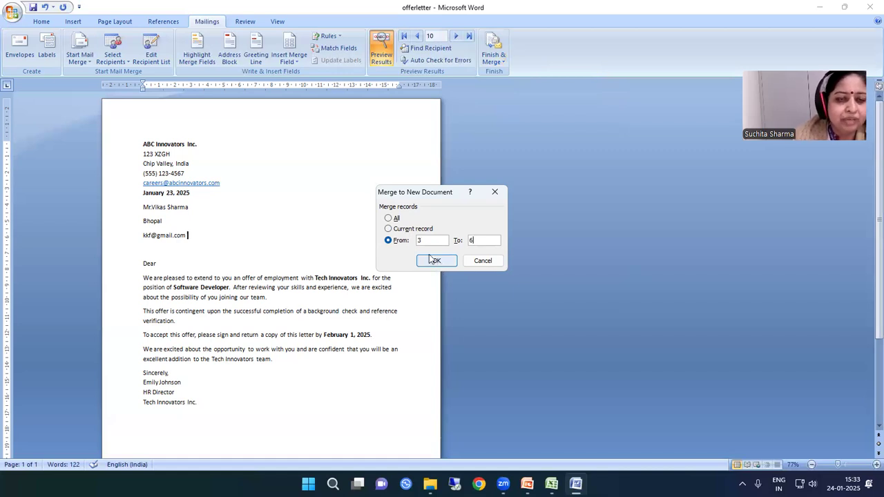
{"action": "left_click", "coordinate": [398, 219]}
{"action": "left_click", "coordinate": [437, 261]}
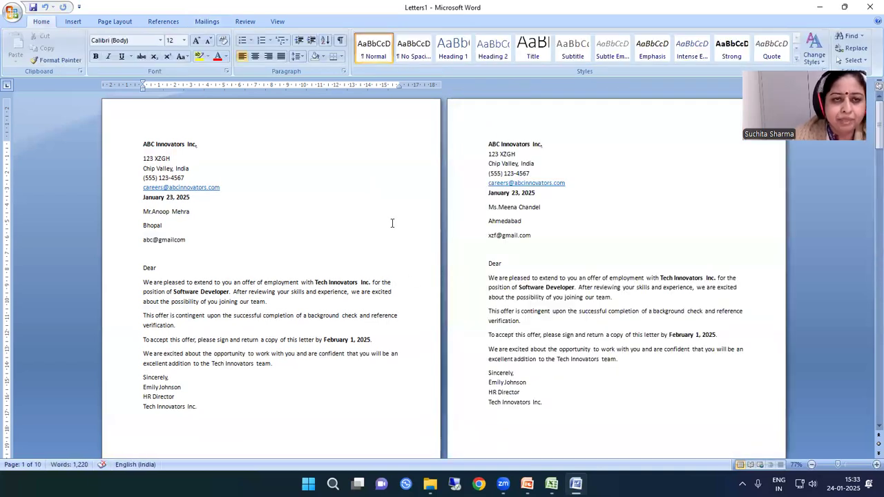
Step: Look through the merged letters in the new document, down to the closing line of the last letter
{"action": "scroll", "coordinate": [530, 138], "scroll_direction": "down", "scroll_amount": 1}
{"action": "scroll", "coordinate": [556, 193], "scroll_direction": "down", "scroll_amount": 10}
{"action": "scroll", "coordinate": [558, 197], "scroll_direction": "down", "scroll_amount": 12}
{"action": "scroll", "coordinate": [560, 211], "scroll_direction": "down", "scroll_amount": 18}
{"action": "scroll", "coordinate": [559, 209], "scroll_direction": "down", "scroll_amount": 15}
{"action": "scroll", "coordinate": [566, 207], "scroll_direction": "down", "scroll_amount": 15}
{"action": "scroll", "coordinate": [561, 206], "scroll_direction": "down", "scroll_amount": 3}
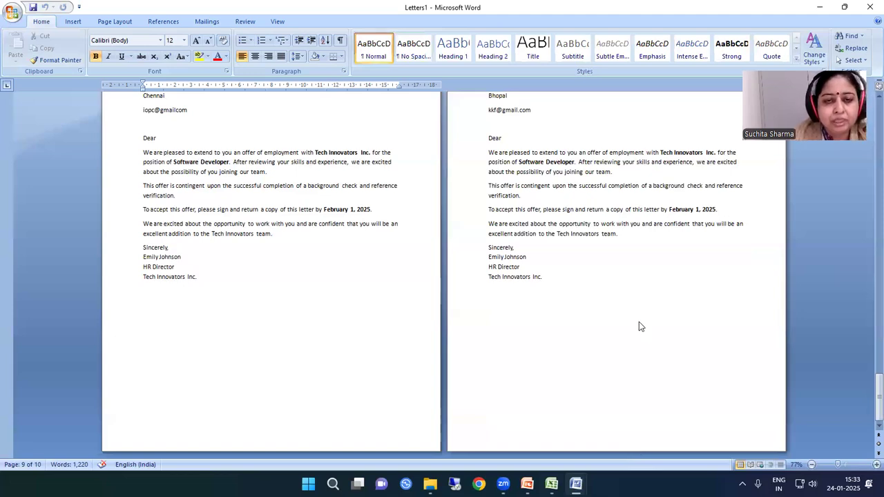
{"action": "left_click", "coordinate": [551, 278]}
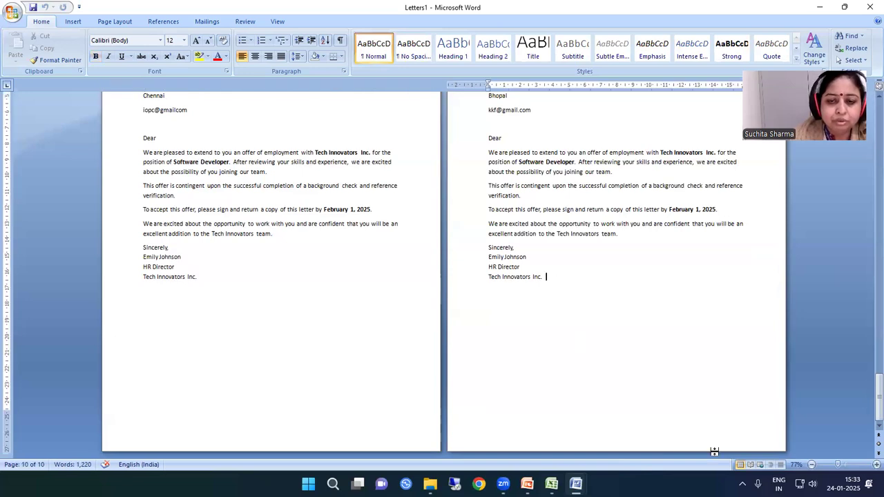